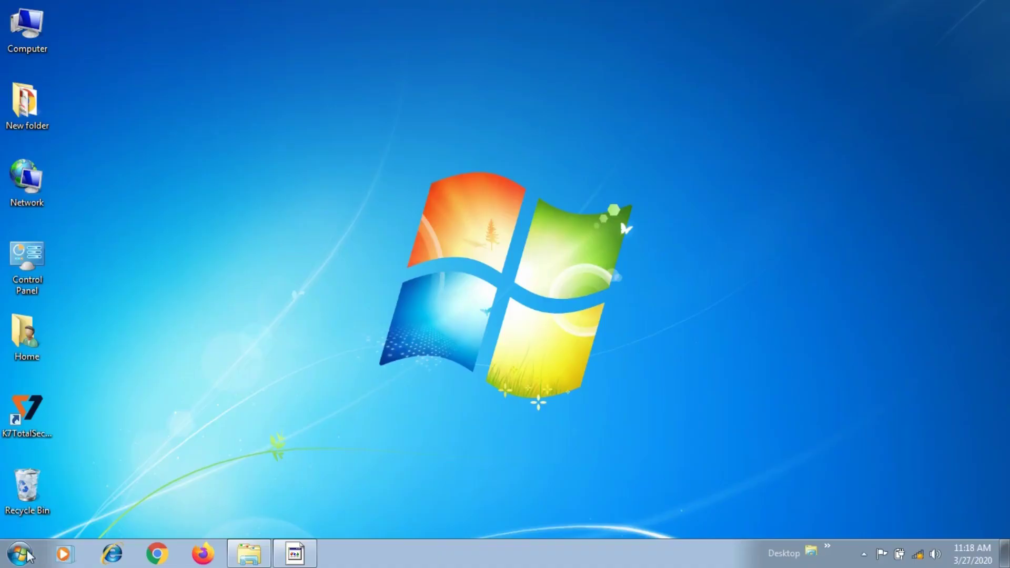
Open Disk Cleanup and have it scan drive C:.
{"action": "type", "text": "disk cle"}
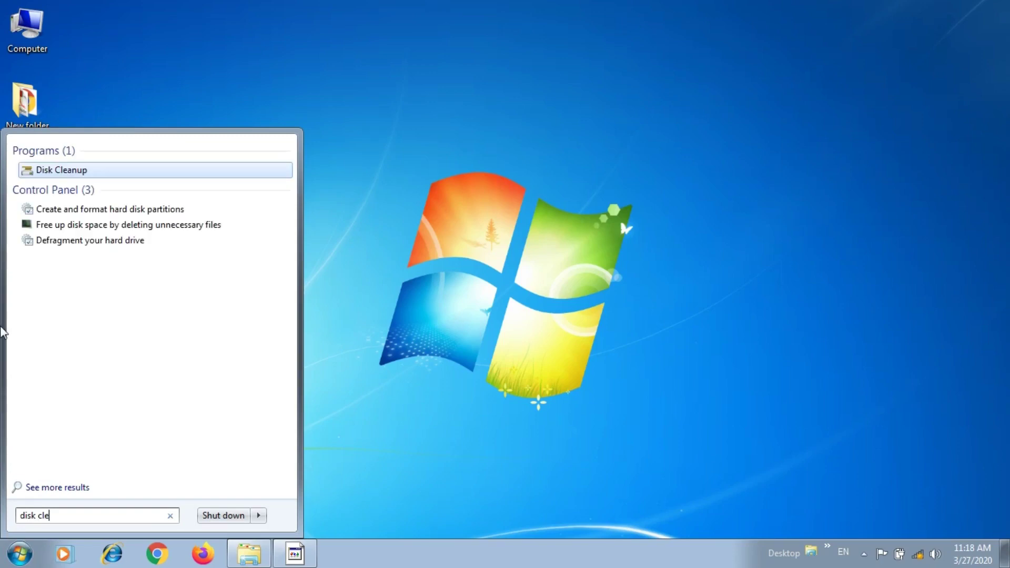
{"action": "left_click", "coordinate": [53, 171]}
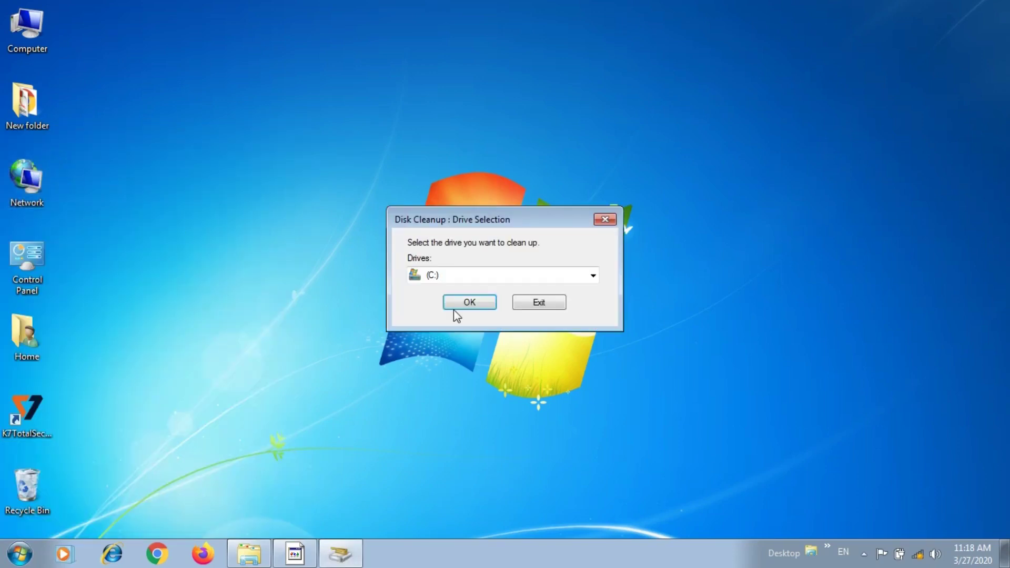
{"action": "left_click", "coordinate": [472, 301]}
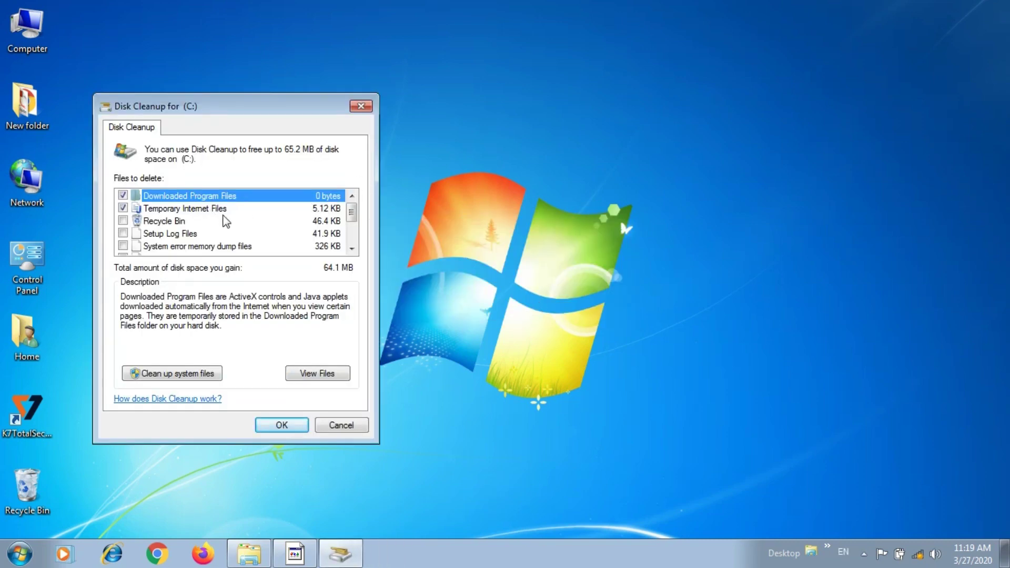
Mark every remaining file category for deletion, including Recycle Bin, Setup Log Files, memory dump files and the Windows Error Reporting entries.
{"action": "scroll", "coordinate": [314, 221], "scroll_direction": "down", "scroll_amount": 1}
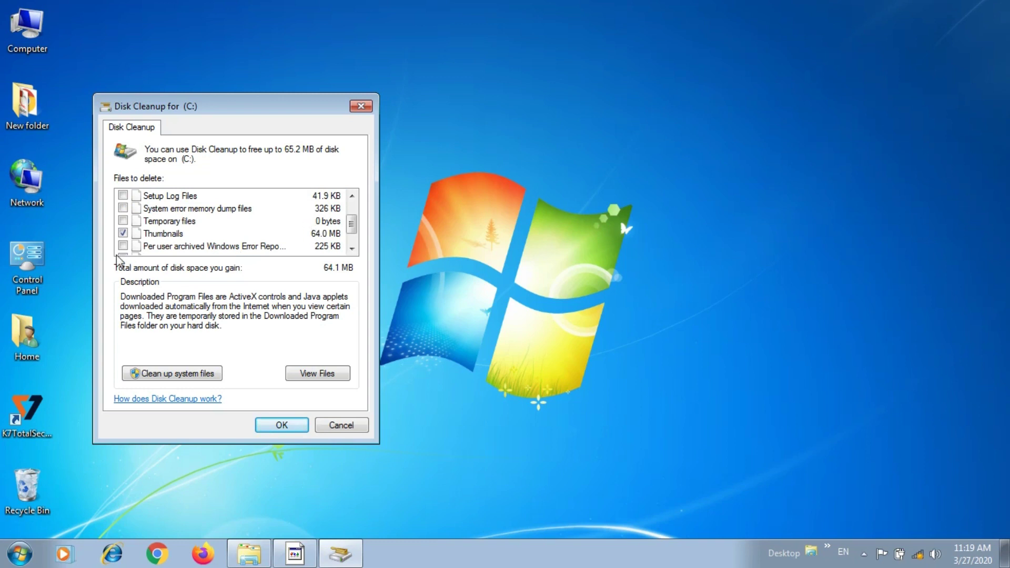
{"action": "scroll", "coordinate": [118, 258], "scroll_direction": "down", "scroll_amount": 1}
{"action": "scroll", "coordinate": [216, 277], "scroll_direction": "up", "scroll_amount": 2}
{"action": "scroll", "coordinate": [216, 277], "scroll_direction": "up", "scroll_amount": 2}
{"action": "left_click", "coordinate": [123, 221]}
{"action": "left_click", "coordinate": [123, 234]}
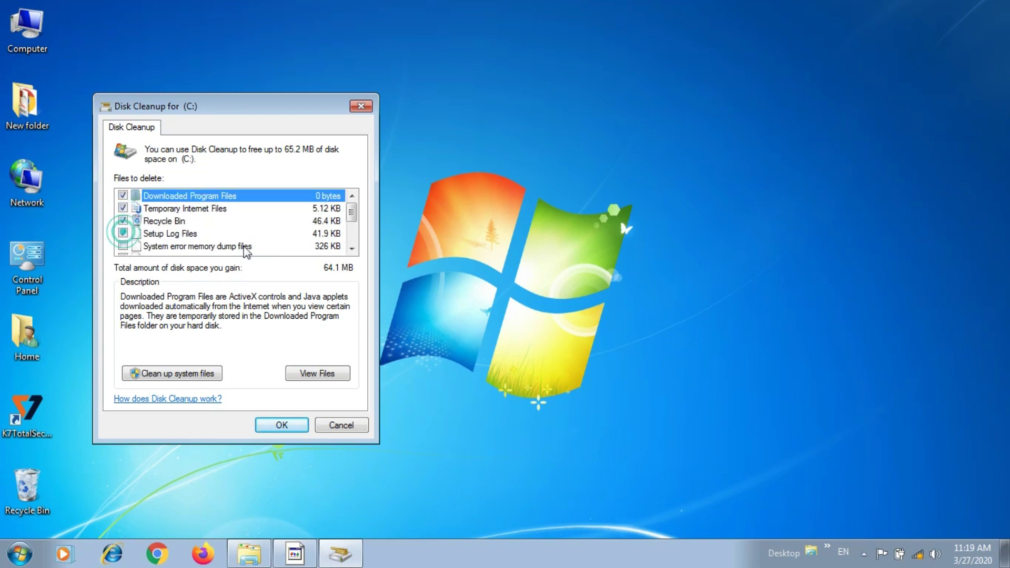
{"action": "scroll", "coordinate": [279, 245], "scroll_direction": "down", "scroll_amount": 1}
{"action": "left_click", "coordinate": [122, 221]}
{"action": "scroll", "coordinate": [126, 226], "scroll_direction": "down", "scroll_amount": 1}
{"action": "left_click", "coordinate": [123, 221]}
{"action": "left_click", "coordinate": [122, 233]}
{"action": "left_click", "coordinate": [123, 246]}
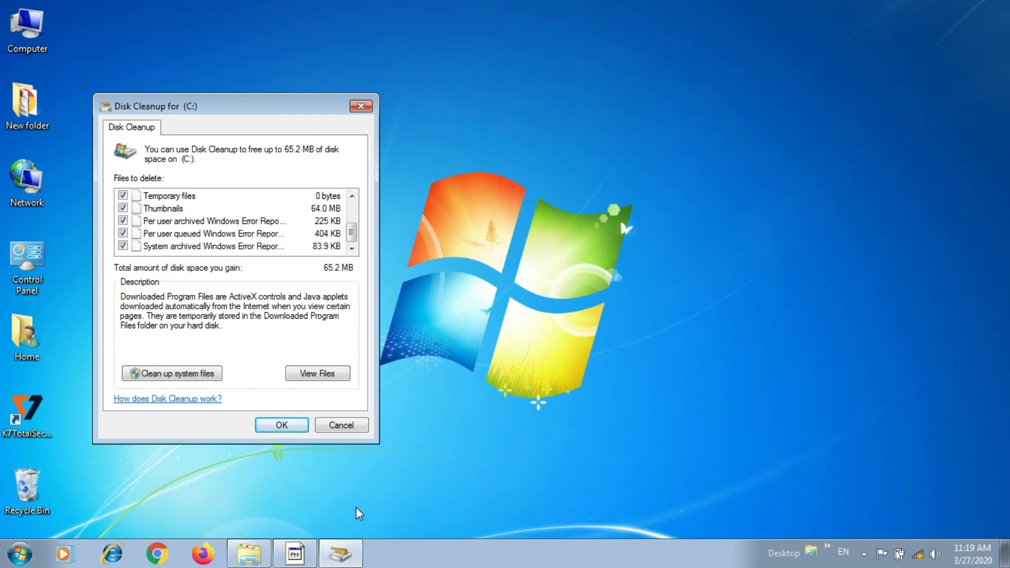
Permanently delete the marked files, including system files, from drive C:, and refresh the desktop.
{"action": "left_click", "coordinate": [319, 462]}
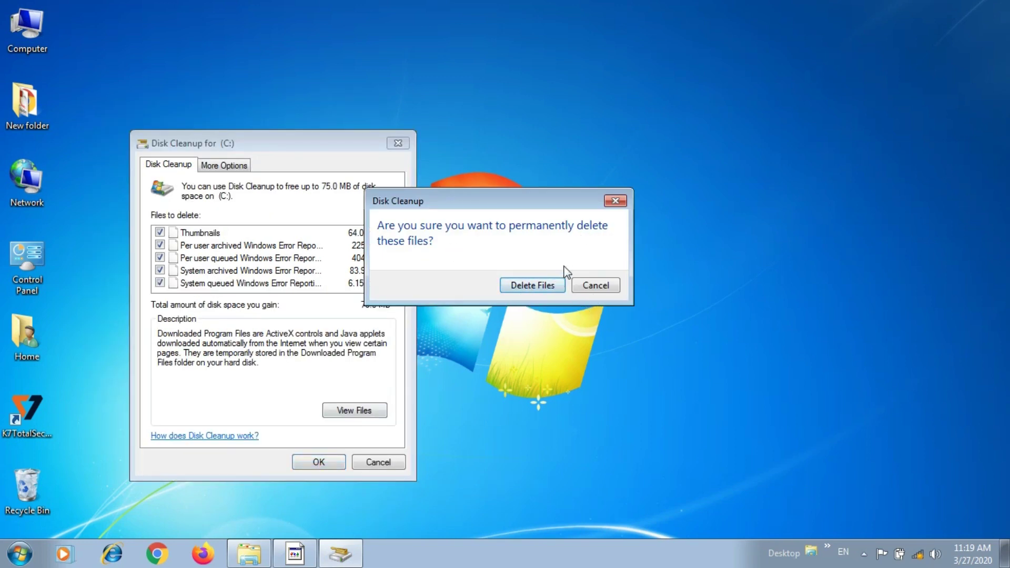
{"action": "left_click", "coordinate": [529, 285]}
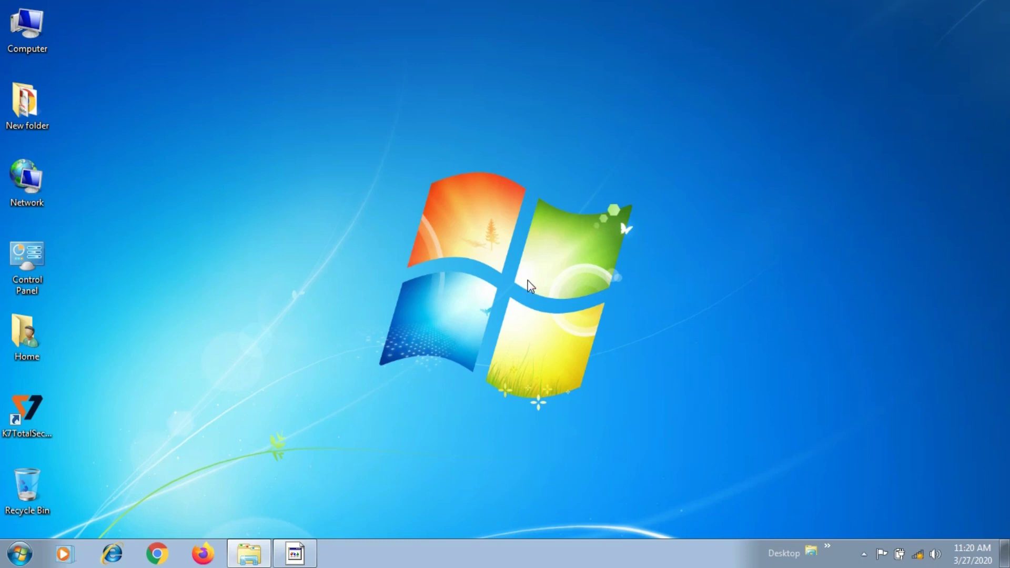
{"action": "right_click", "coordinate": [384, 135]}
{"action": "left_click", "coordinate": [418, 177]}
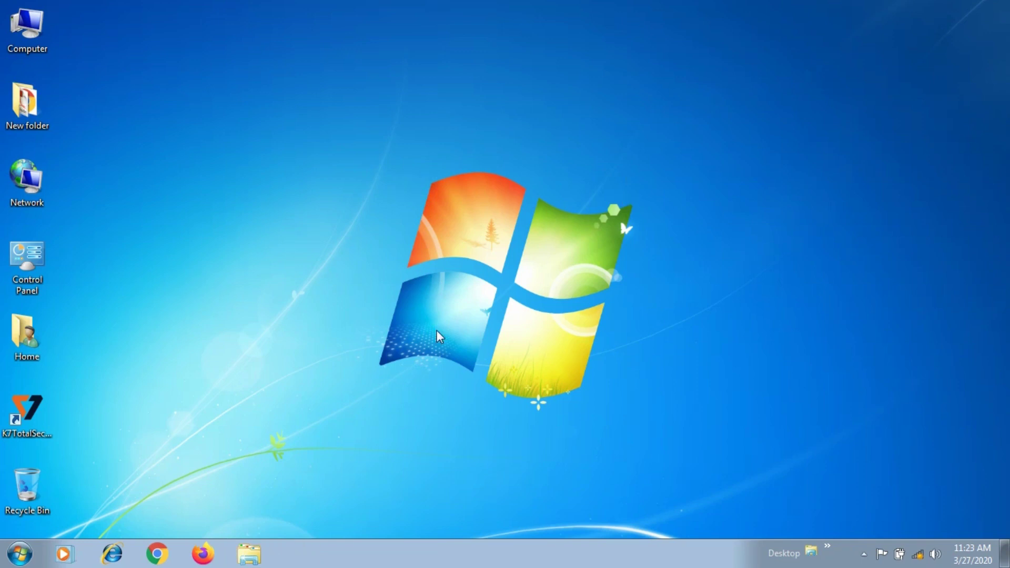
Open the list of installed programs from Control Panel and uninstall Mobile Broadband HL Service.
{"action": "left_click", "coordinate": [29, 552]}
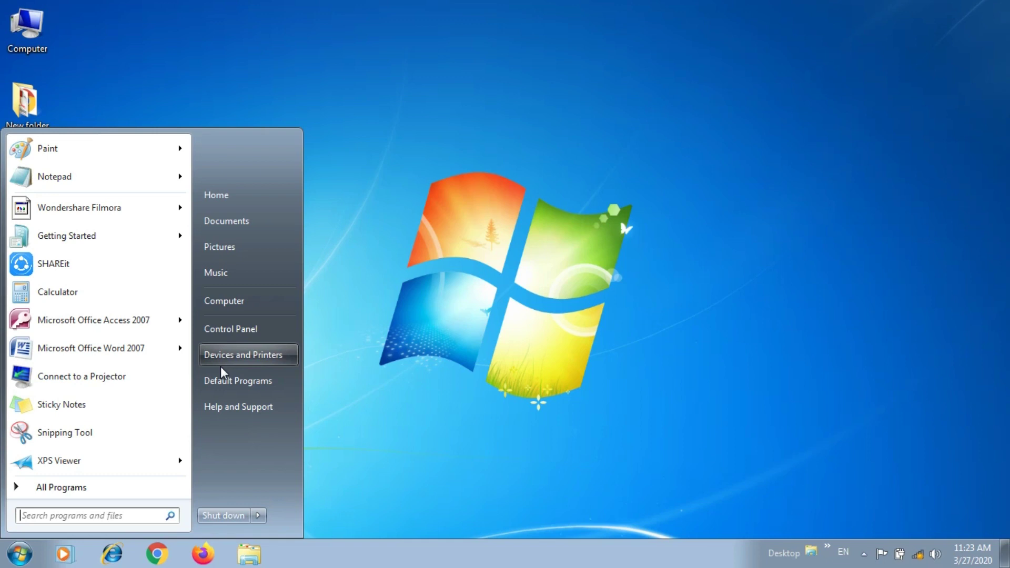
{"action": "left_click", "coordinate": [252, 327]}
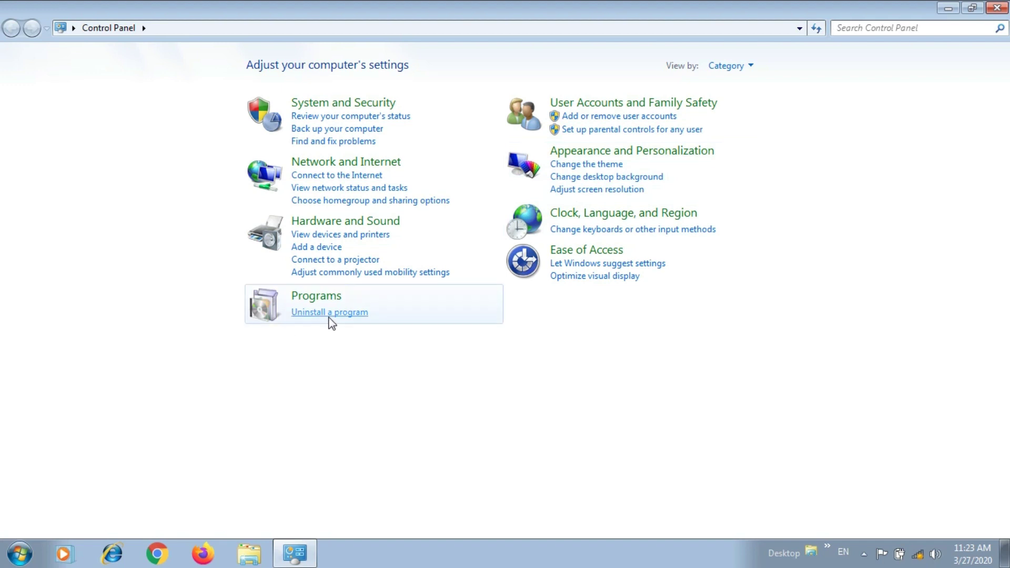
{"action": "left_click", "coordinate": [331, 314]}
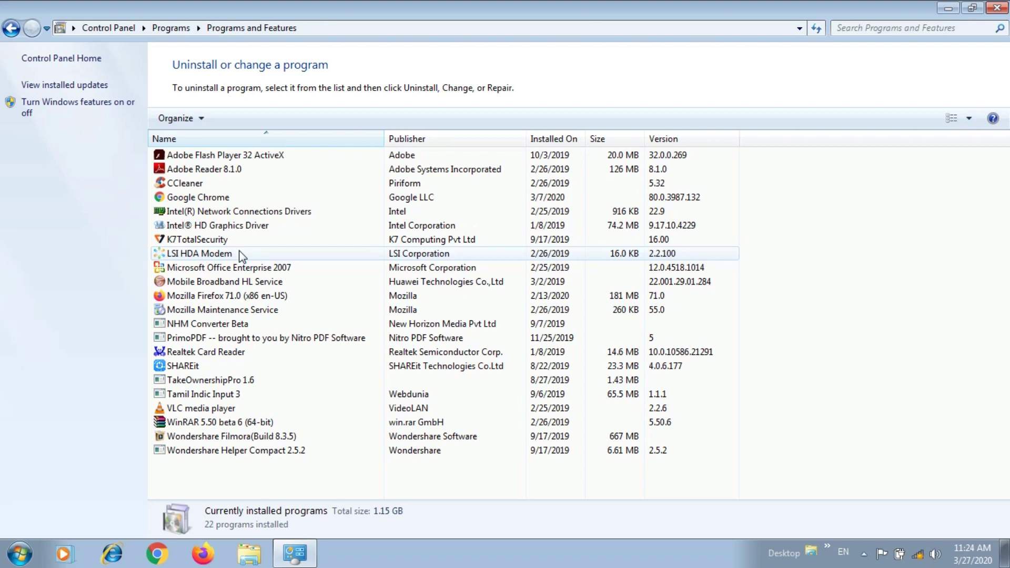
{"action": "left_click", "coordinate": [239, 283]}
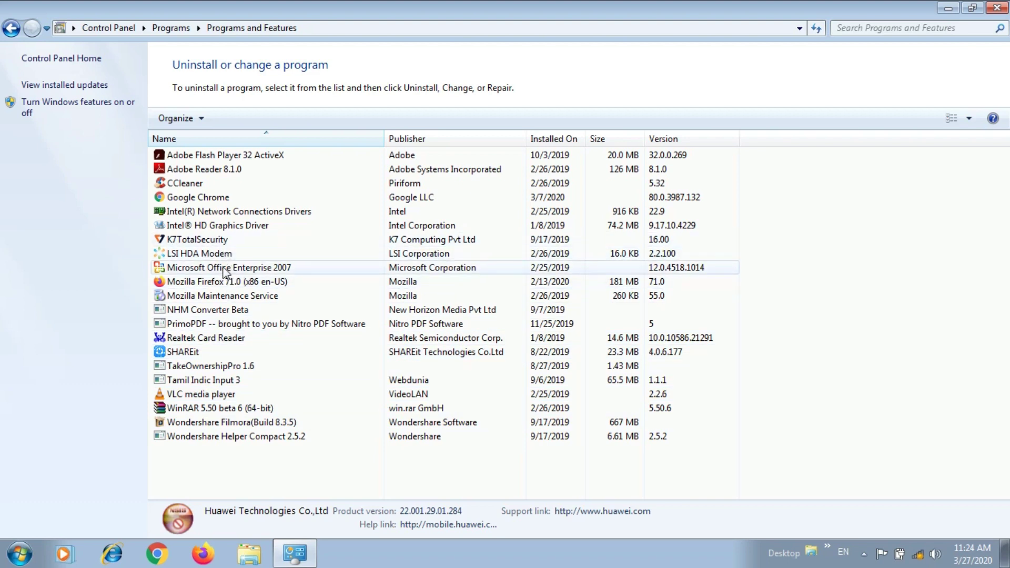
Uninstall LSI HDA Modem, sort the program list by size, and decline the computer restart.
{"action": "double_click", "coordinate": [216, 253]}
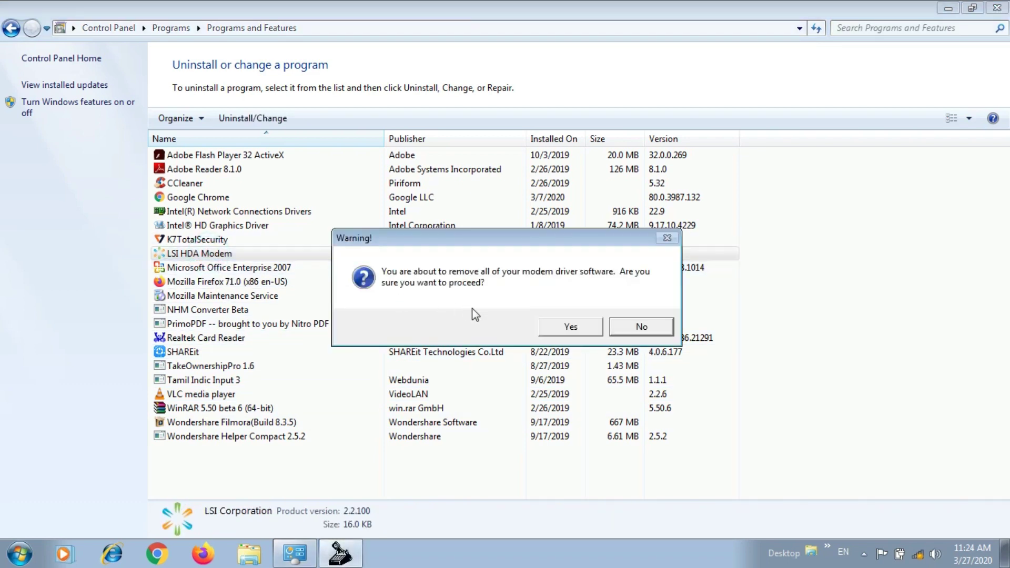
{"action": "left_click", "coordinate": [571, 327]}
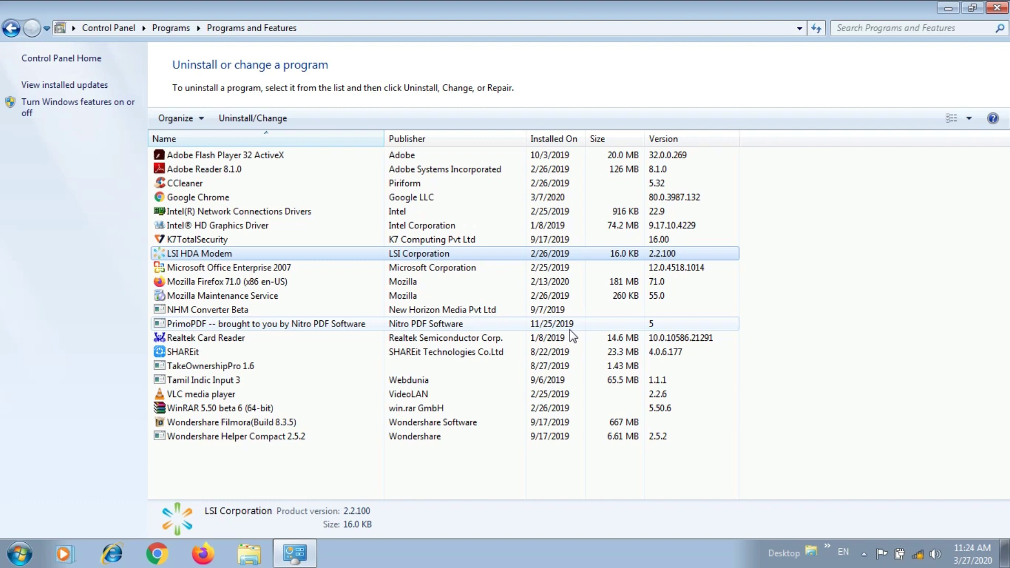
{"action": "left_click", "coordinate": [607, 142]}
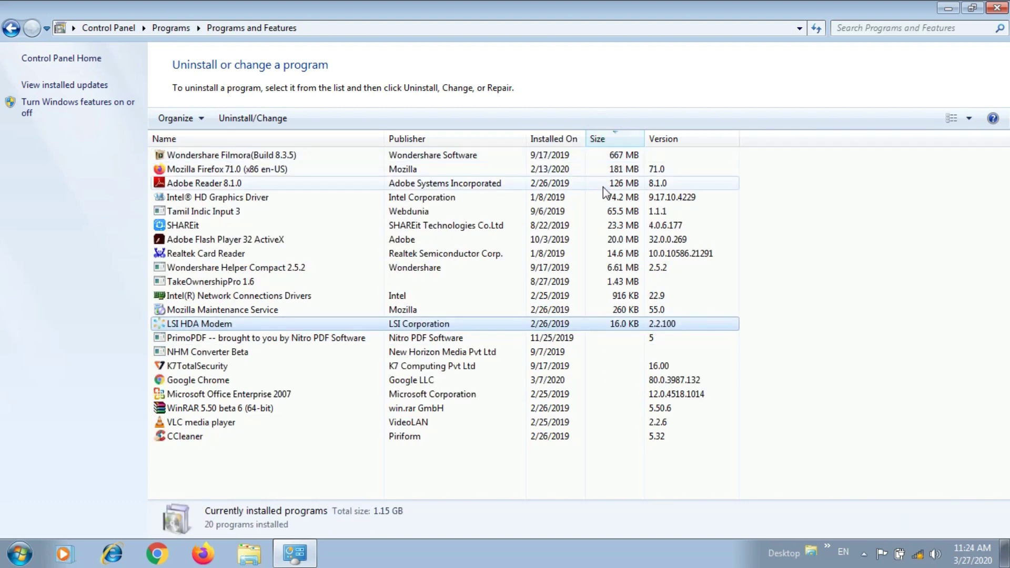
{"action": "left_click_drag", "start_coordinate": [511, 241], "coordinate": [385, 284]}
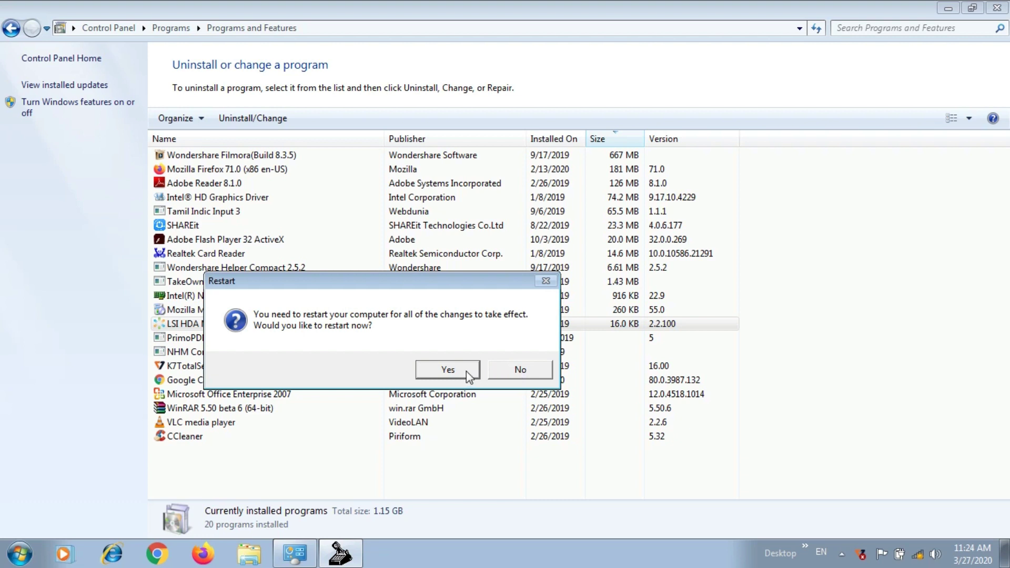
{"action": "left_click", "coordinate": [522, 370]}
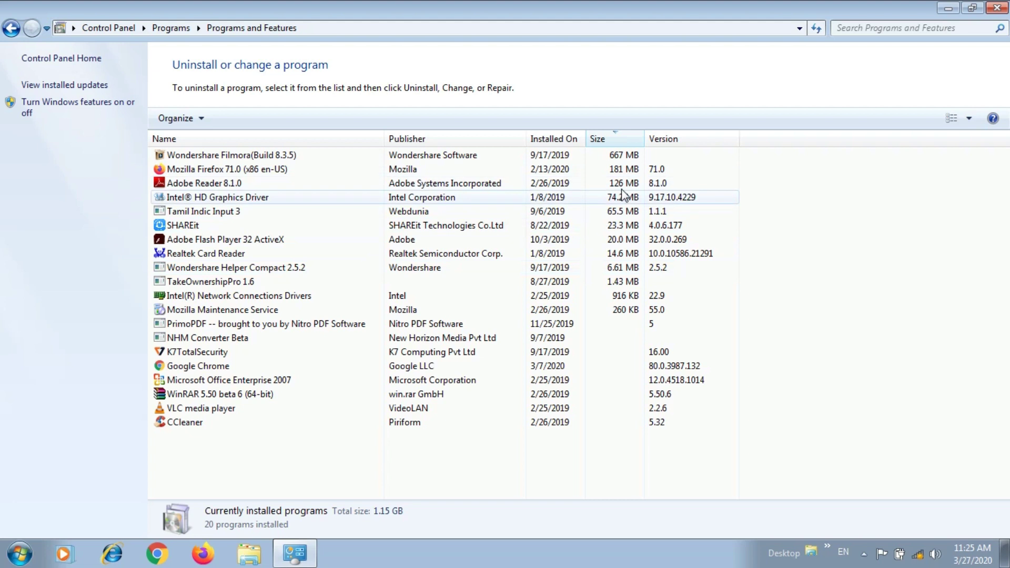
{"action": "left_click", "coordinate": [591, 154]}
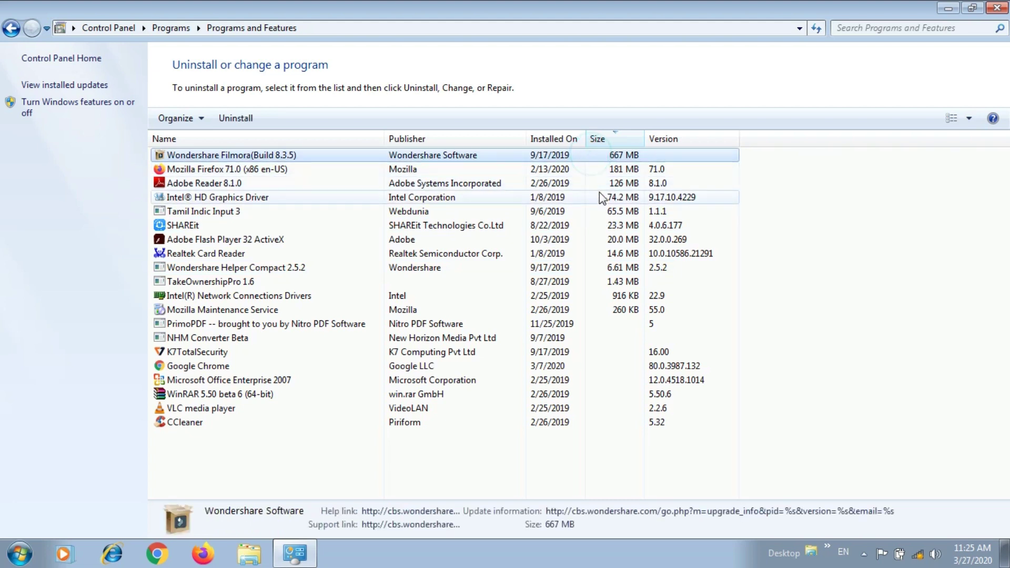
{"action": "left_click", "coordinate": [581, 169]}
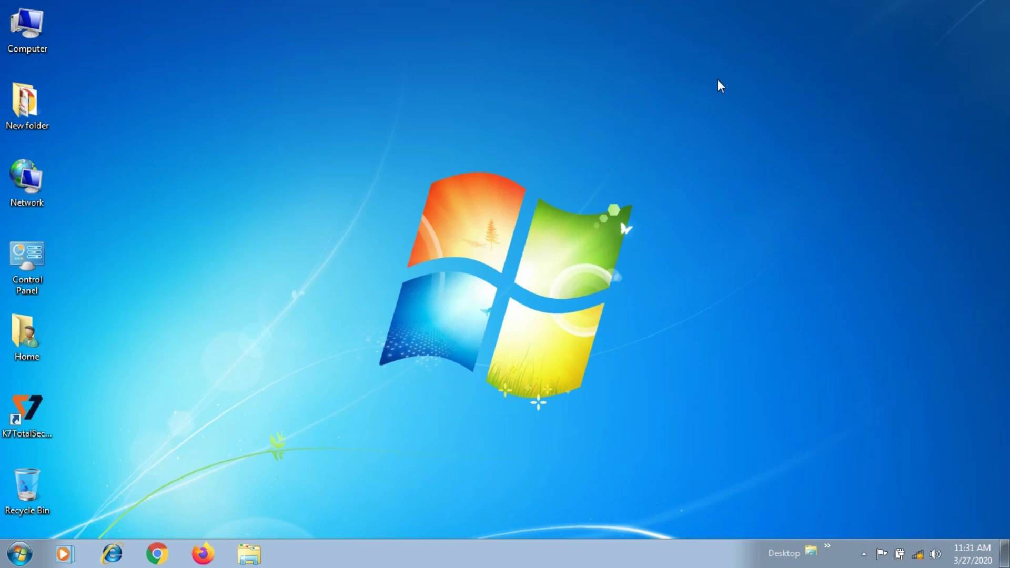
Run msconfig to open System Configuration and show the startup items with their full names.
{"action": "key", "text": "super+r"}
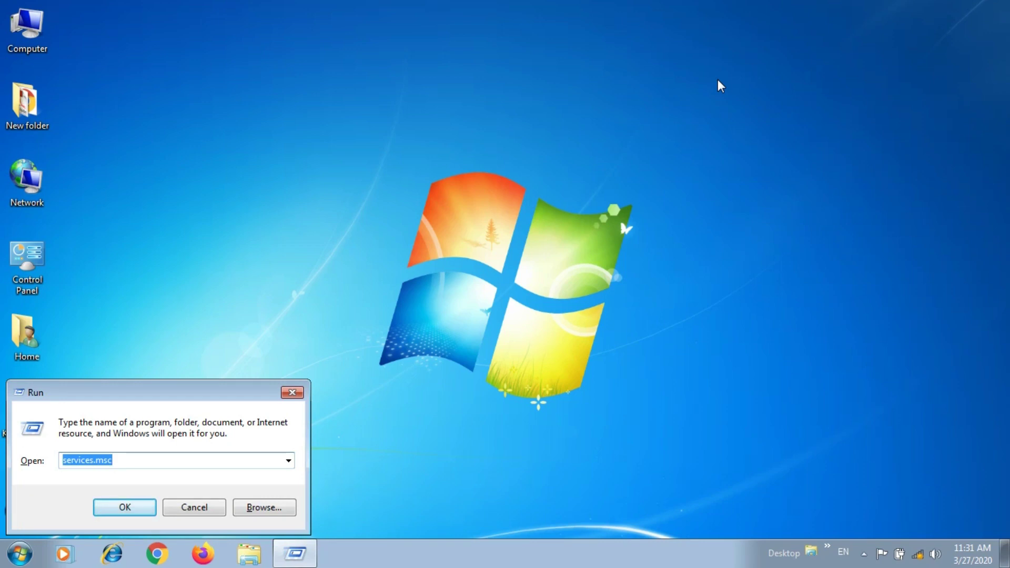
{"action": "type", "text": "ms"}
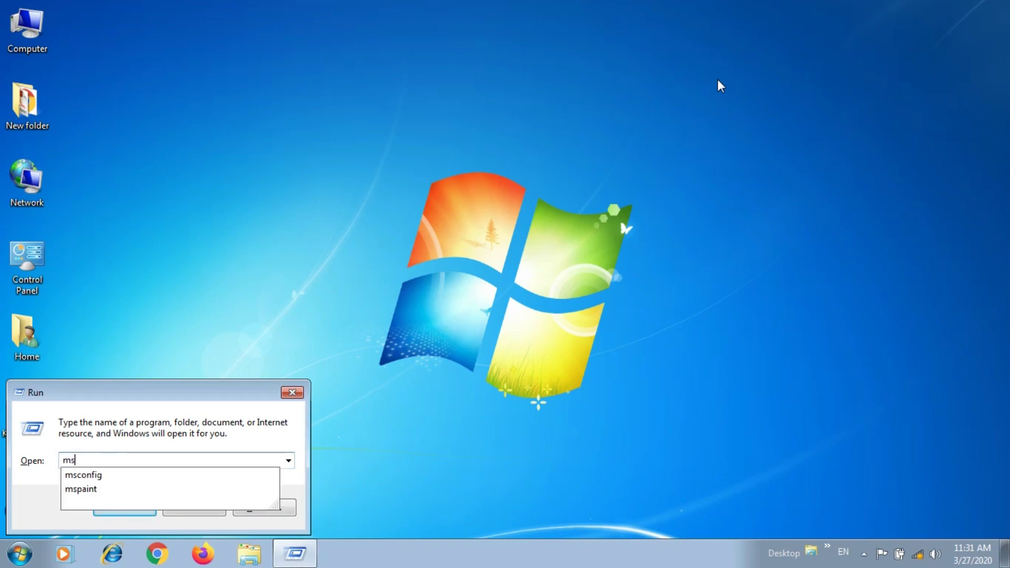
{"action": "type", "text": "config"}
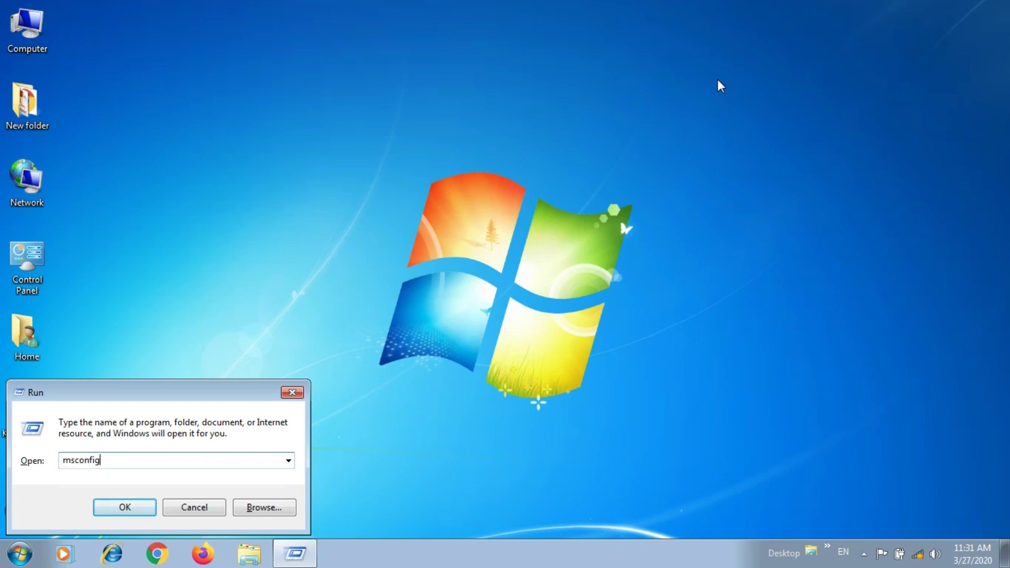
{"action": "key", "text": "Return"}
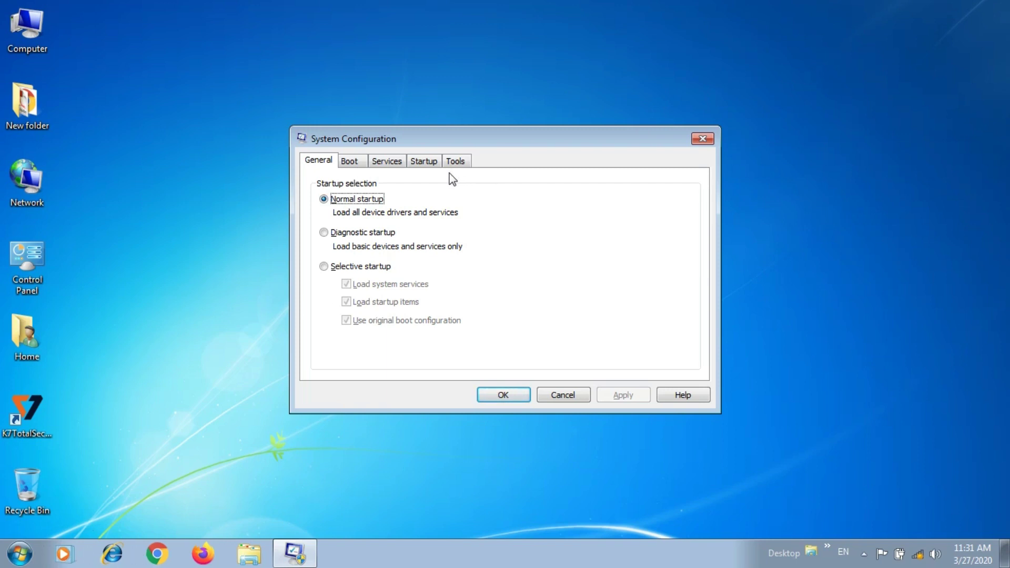
{"action": "left_click", "coordinate": [424, 165]}
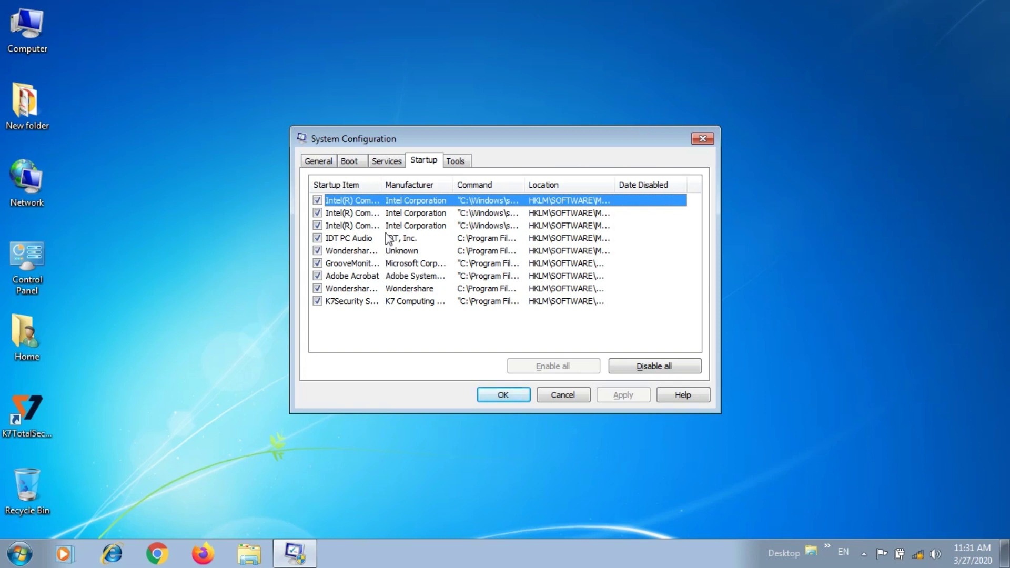
{"action": "double_click", "coordinate": [382, 181]}
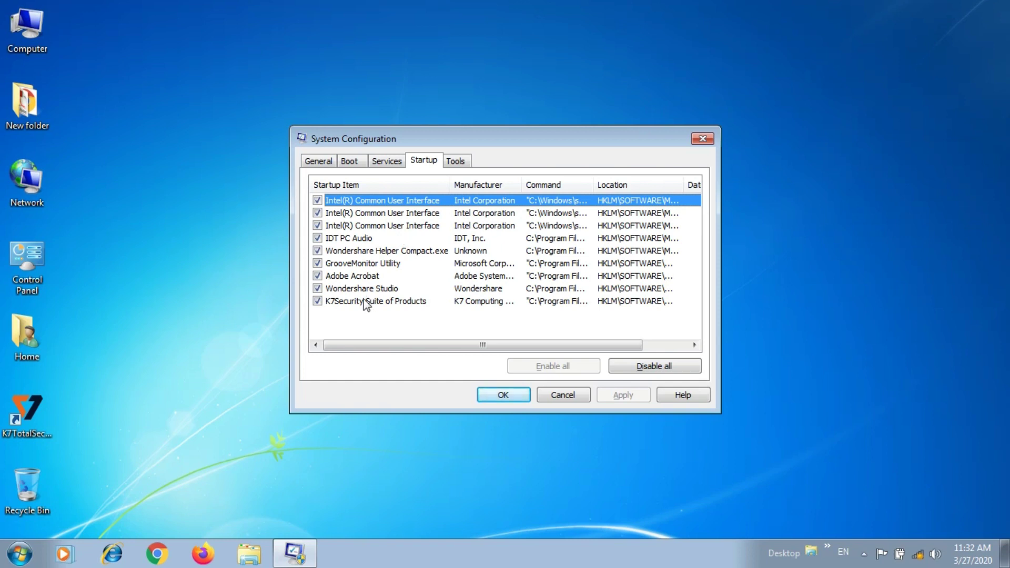
Disable Wondershare Helper Compact.exe, GrooveMonitor Utility, Adobe Acrobat and Wondershare Studio at startup, apply the changes and exit without restarting.
{"action": "left_click", "coordinate": [318, 264]}
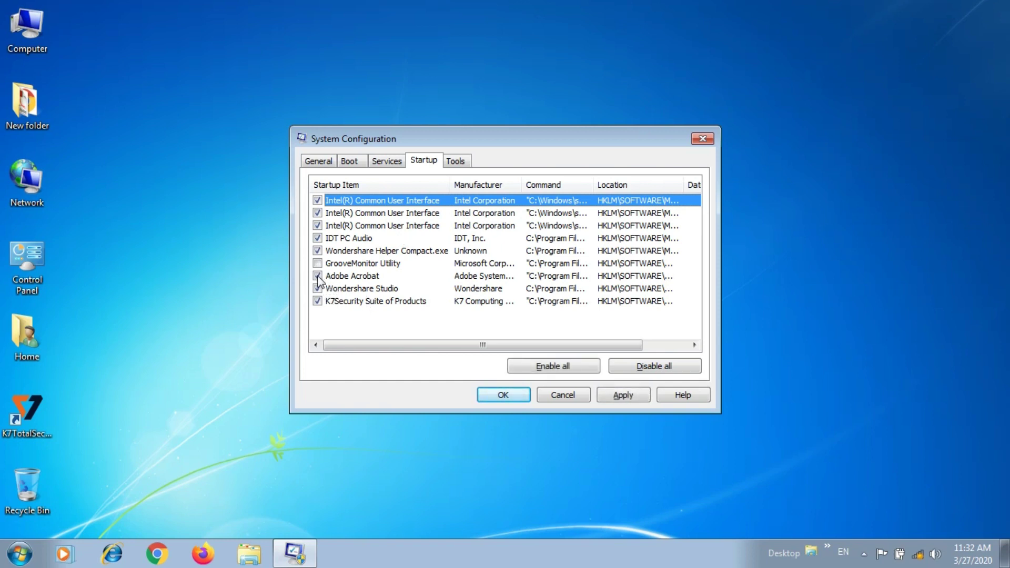
{"action": "left_click", "coordinate": [317, 276]}
{"action": "left_click", "coordinate": [318, 252]}
{"action": "left_click", "coordinate": [614, 400]}
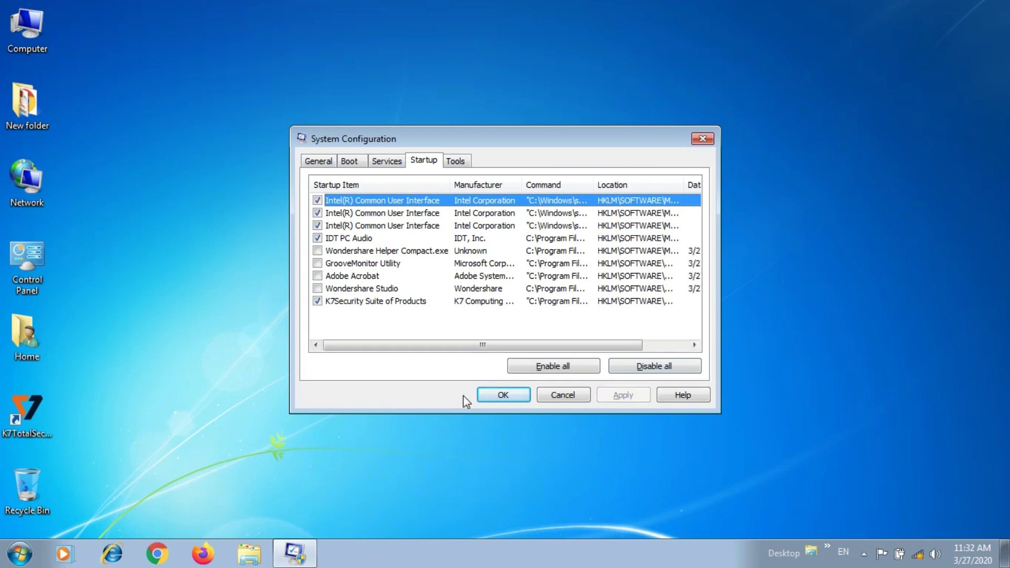
{"action": "left_click", "coordinate": [518, 395]}
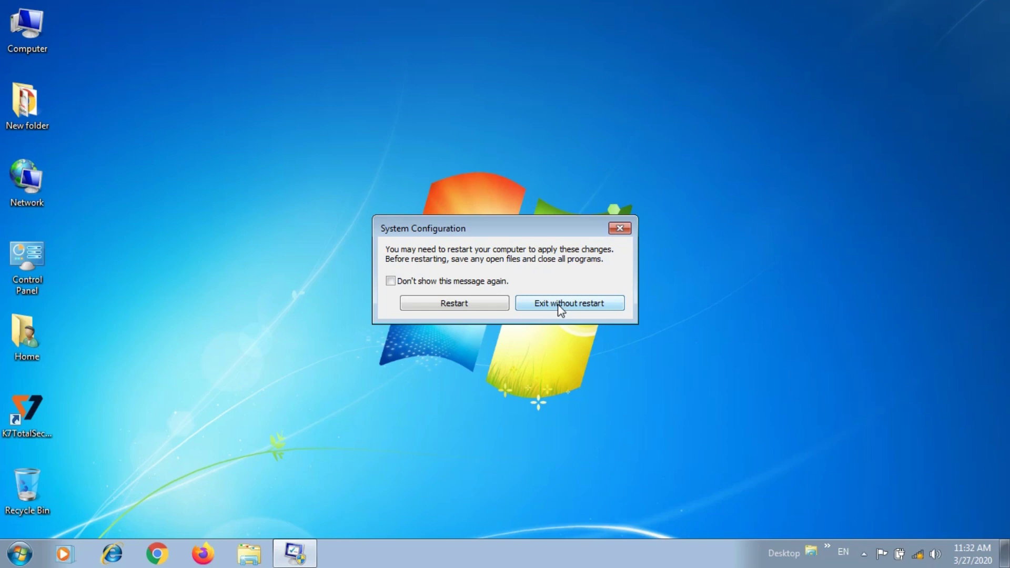
{"action": "left_click", "coordinate": [544, 303]}
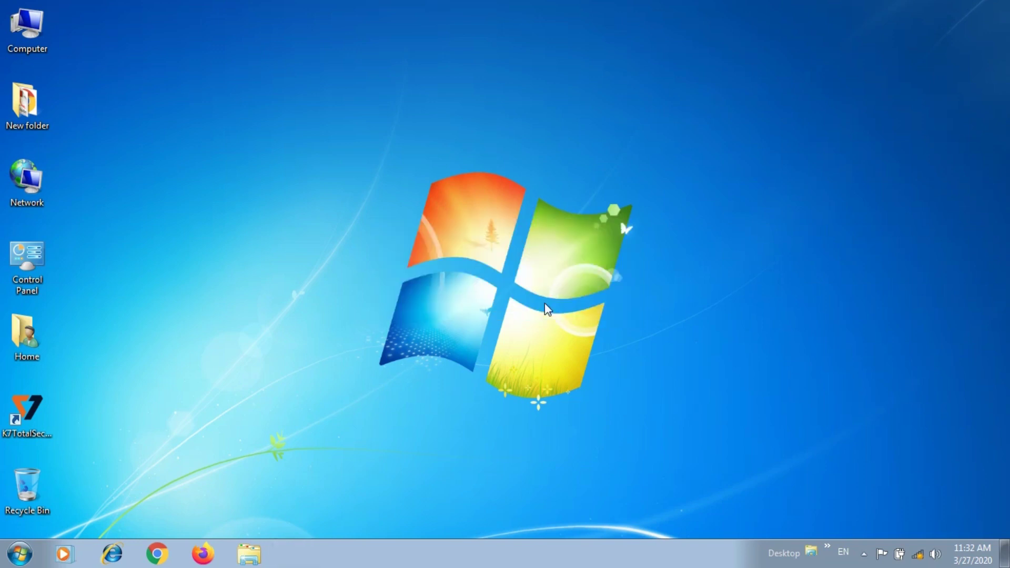
Refresh the desktop twice.
{"action": "right_click", "coordinate": [480, 206]}
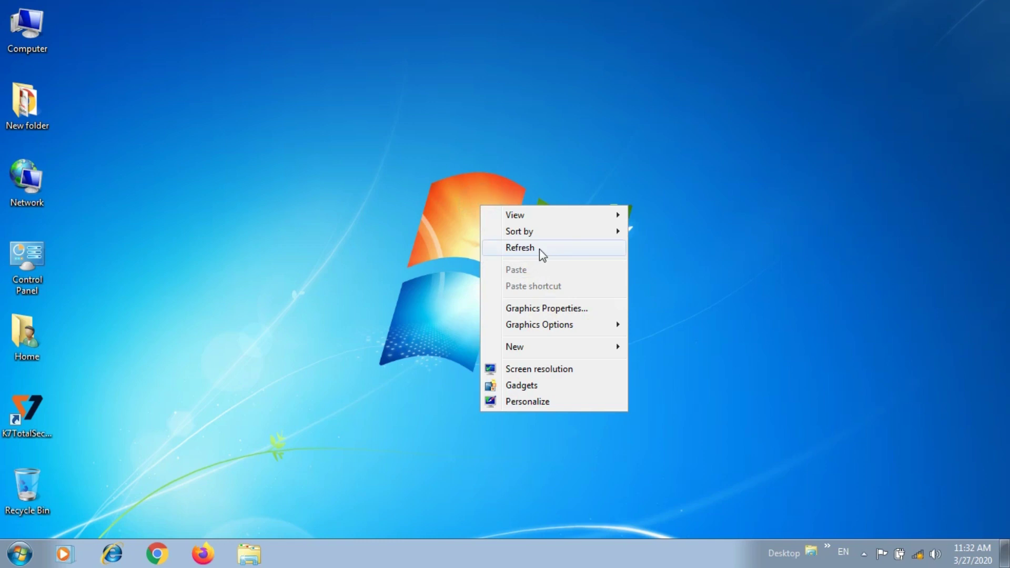
{"action": "left_click", "coordinate": [539, 248]}
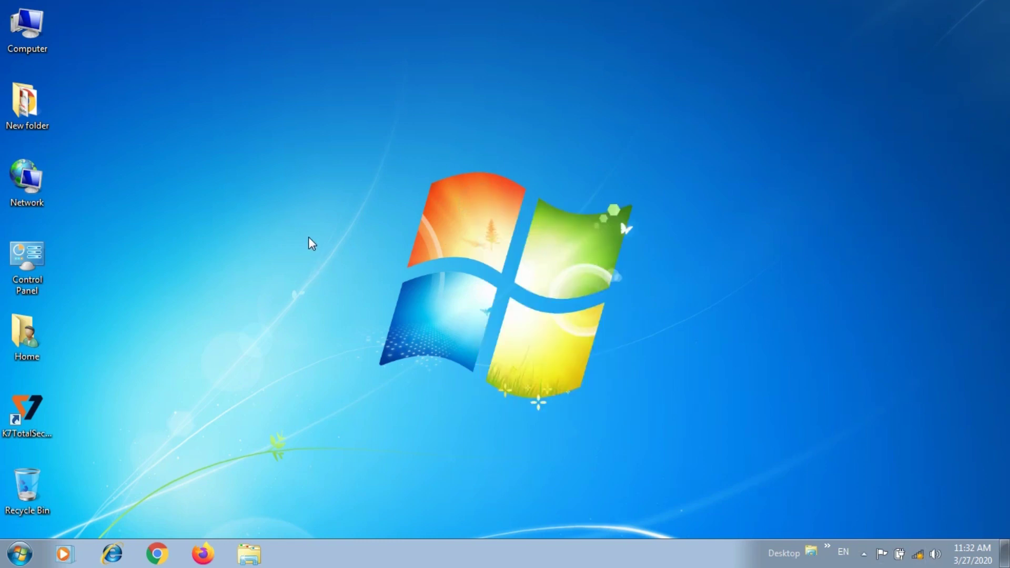
{"action": "right_click", "coordinate": [295, 219]}
{"action": "left_click", "coordinate": [348, 263]}
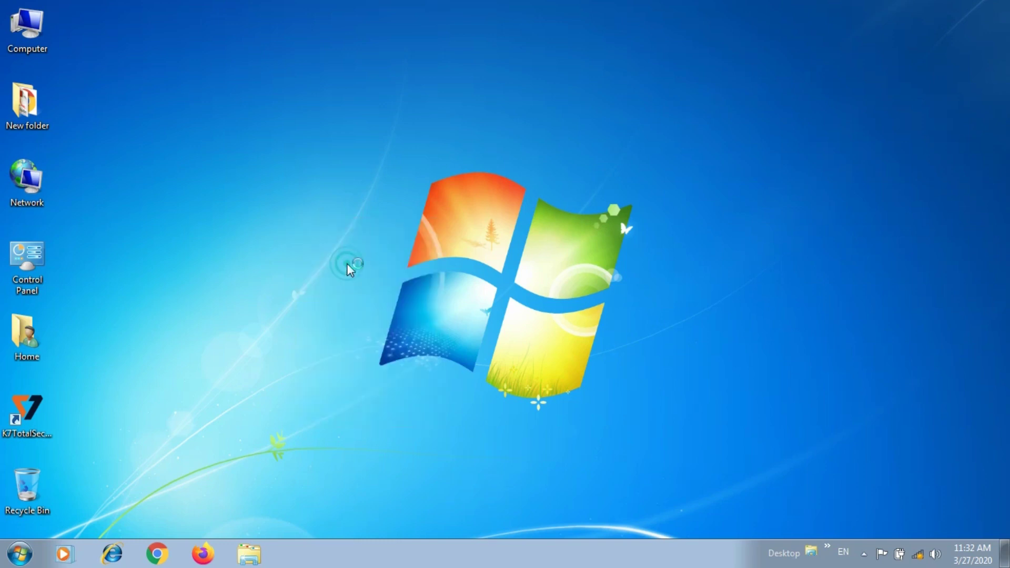
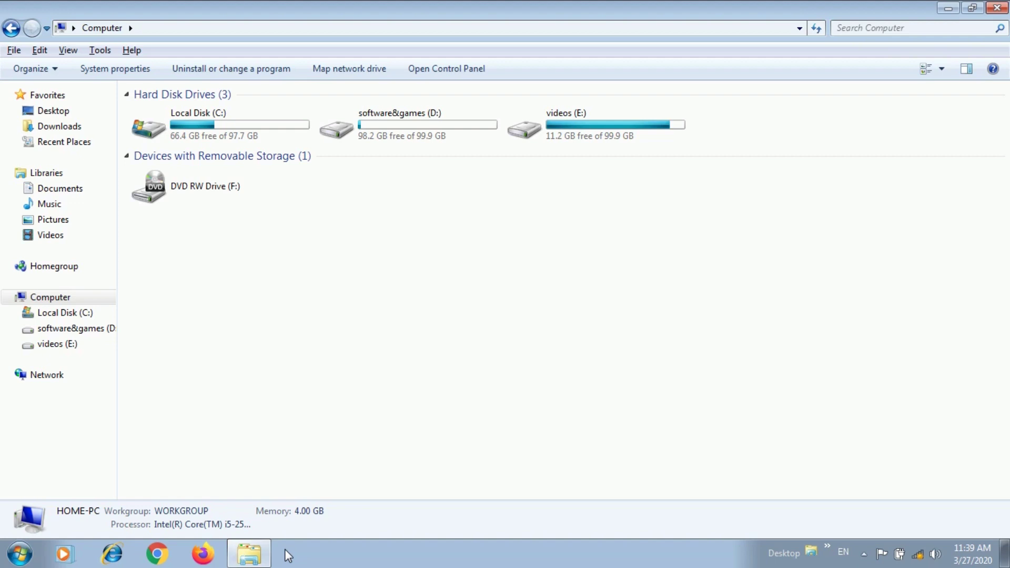
{"action": "key", "text": "alt"}
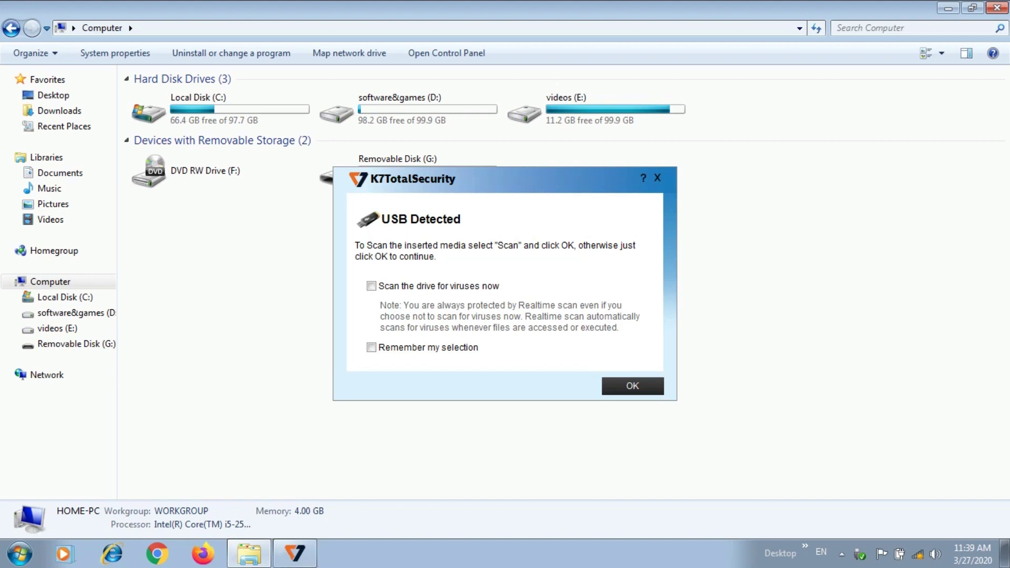
Dismiss the USB scan and AutoPlay prompts, and open the ReadyBoost settings of Removable Disk (G:).
{"action": "left_click", "coordinate": [634, 387]}
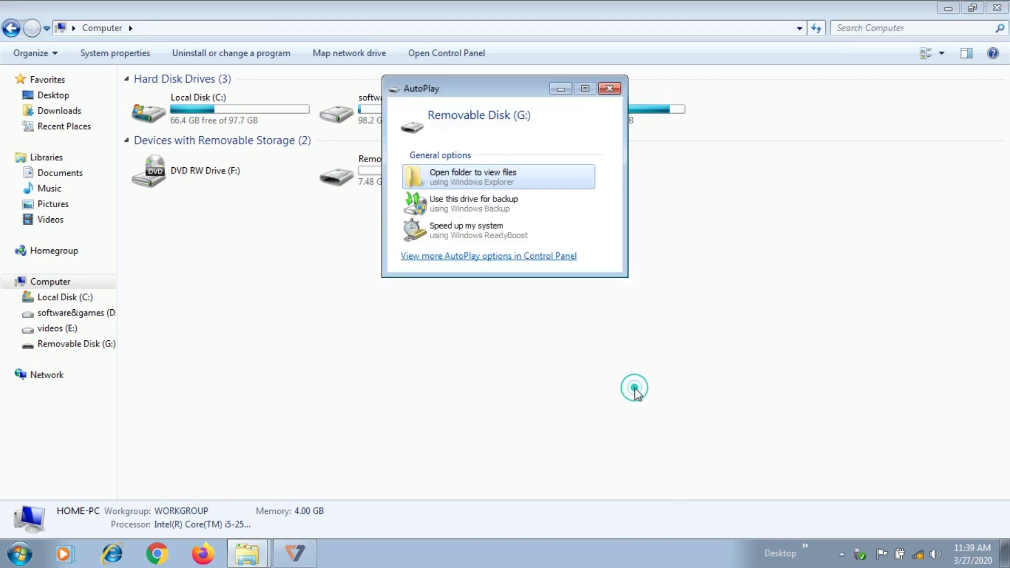
{"action": "left_click", "coordinate": [609, 88]}
{"action": "left_click", "coordinate": [462, 158]}
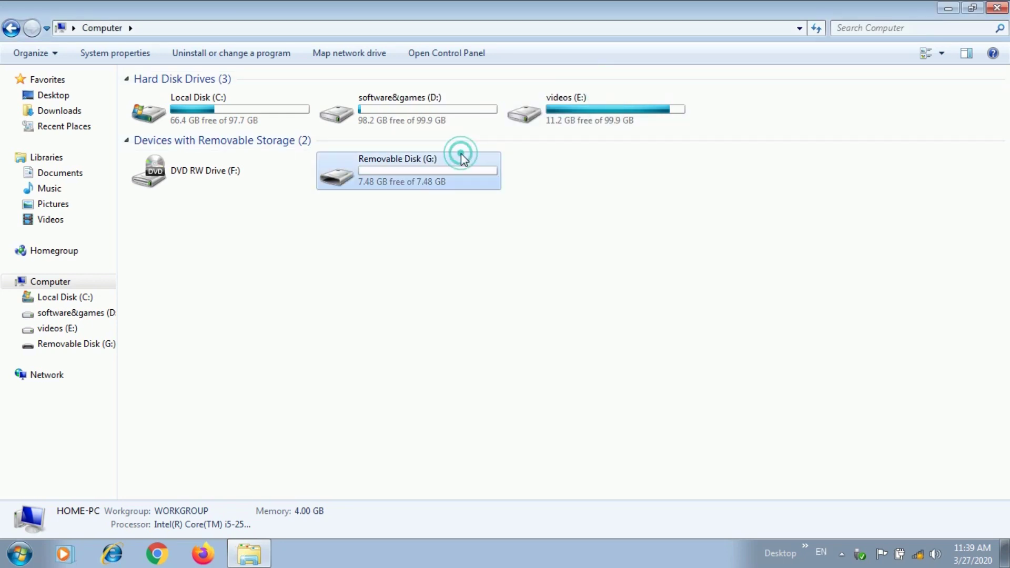
{"action": "right_click", "coordinate": [461, 154]}
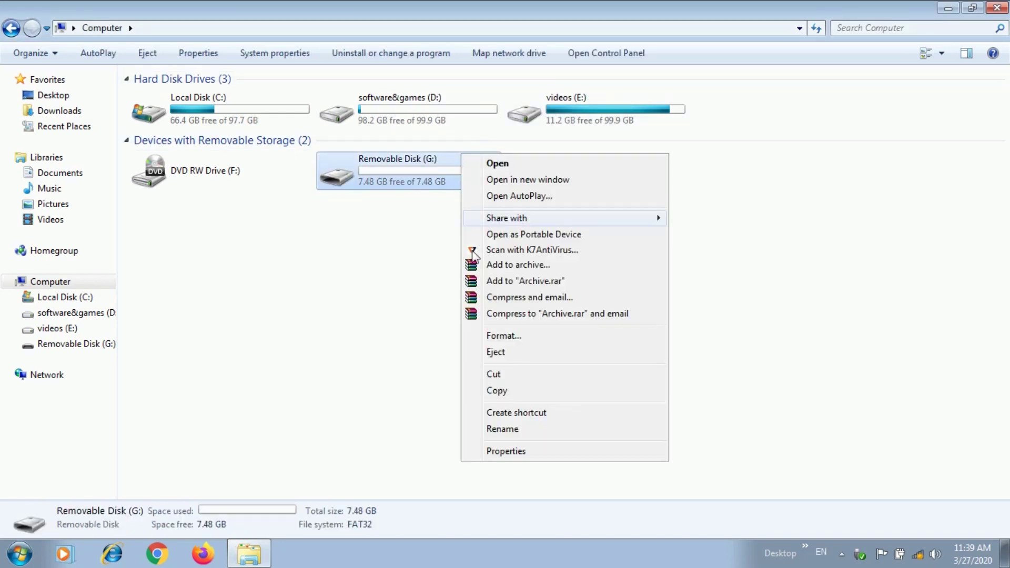
{"action": "left_click", "coordinate": [496, 452]}
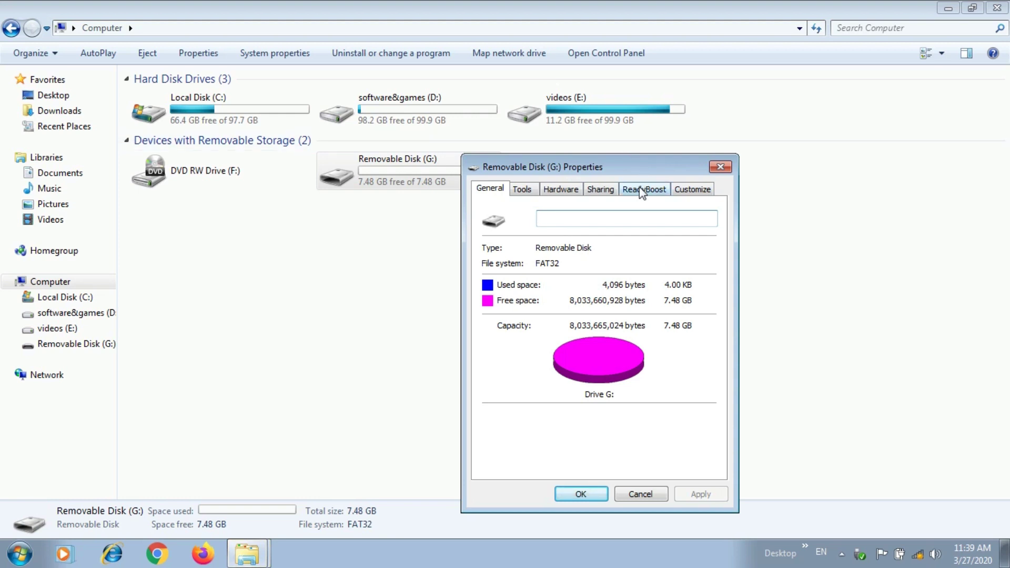
{"action": "left_click", "coordinate": [642, 189]}
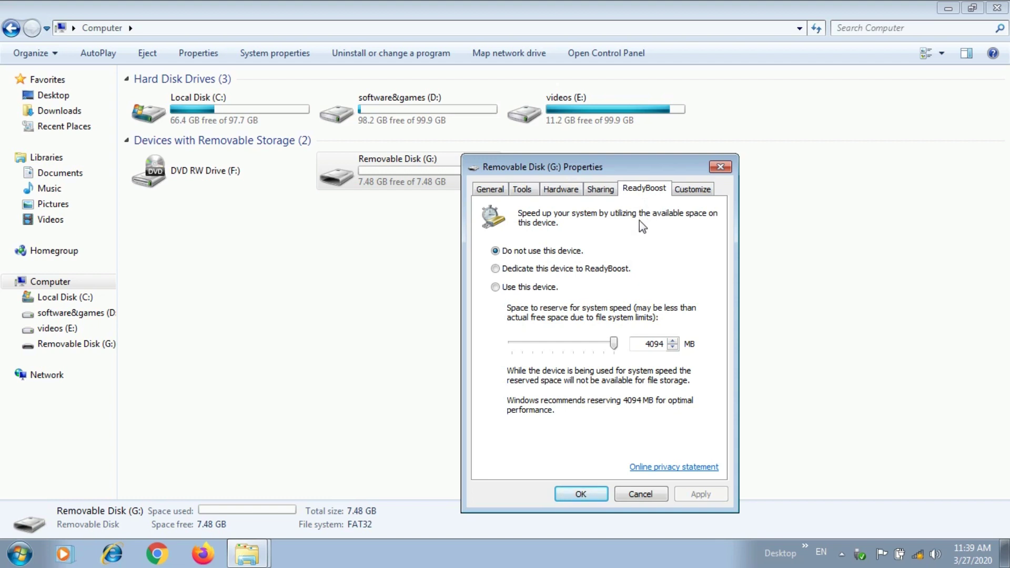
{"action": "key", "text": "Tab"}
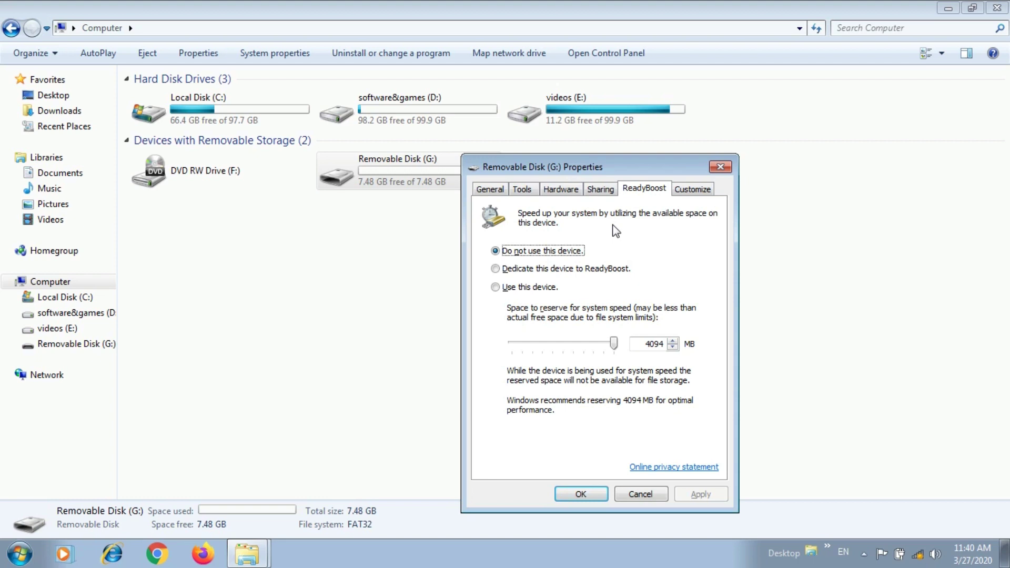
Set Removable Disk (G:) to be used for system speed with 4094 MB reserved, and apply the ReadyBoost settings.
{"action": "left_click", "coordinate": [542, 289]}
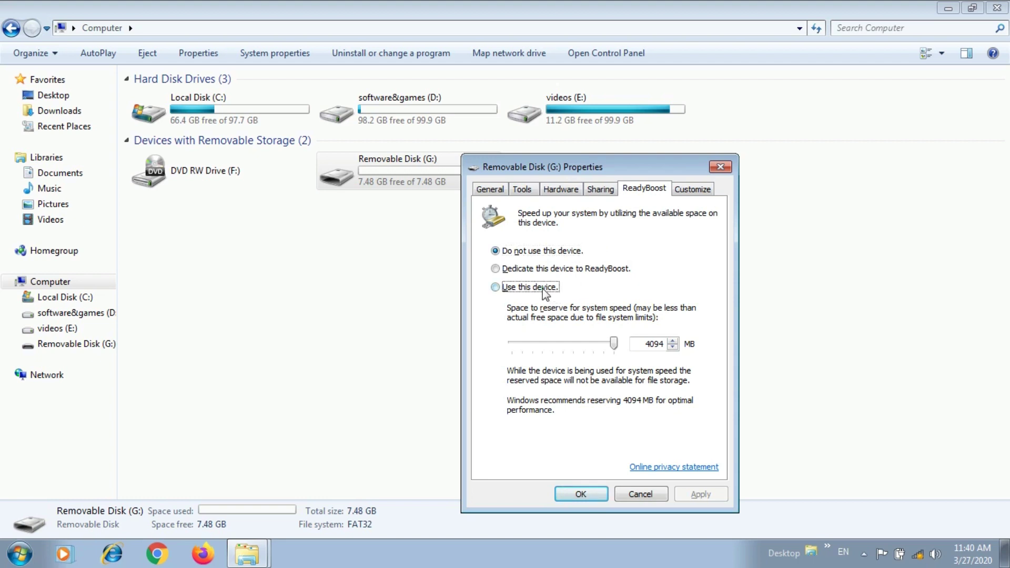
{"action": "left_click", "coordinate": [673, 341]}
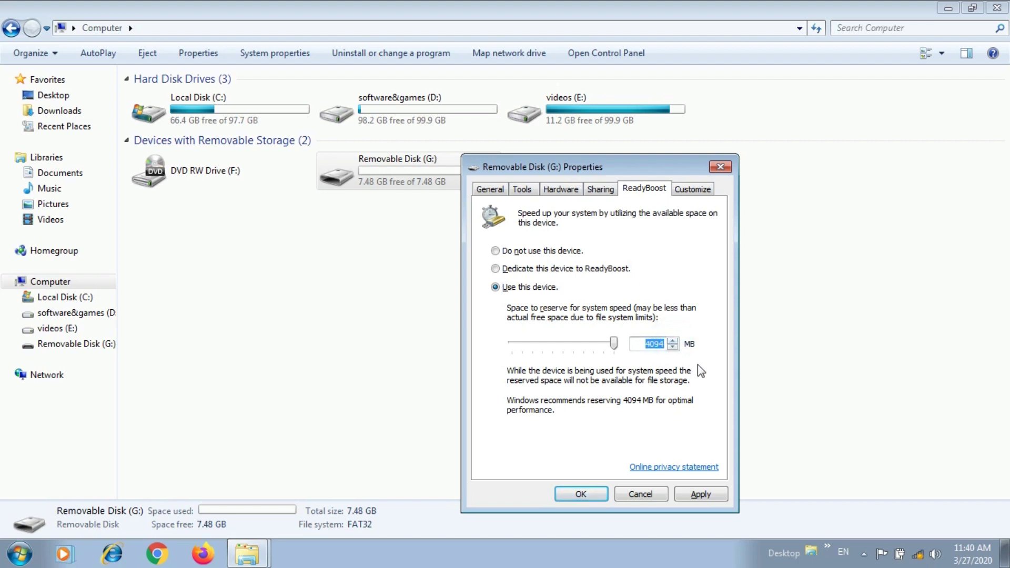
{"action": "left_click", "coordinate": [702, 494]}
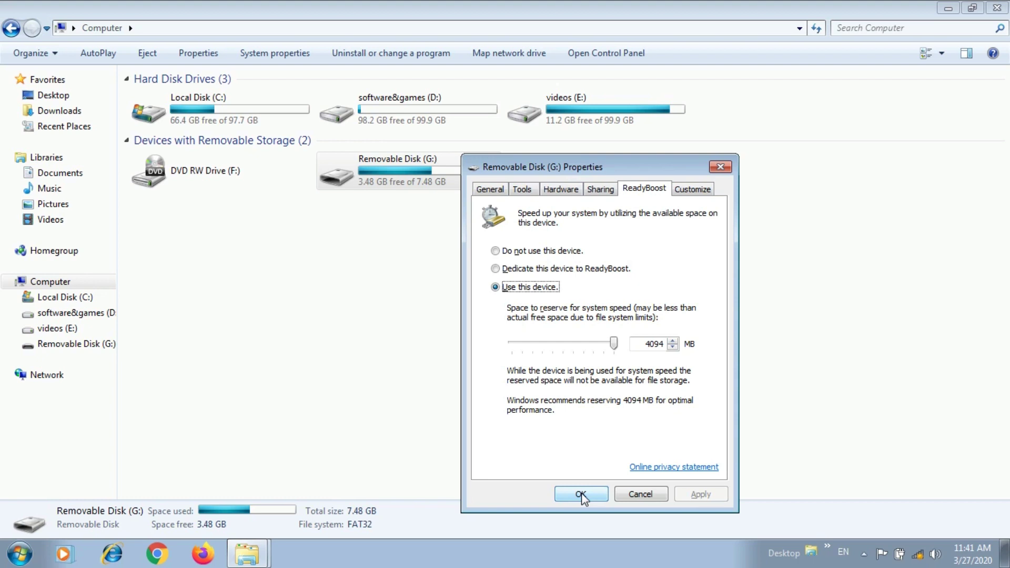
{"action": "left_click", "coordinate": [580, 494]}
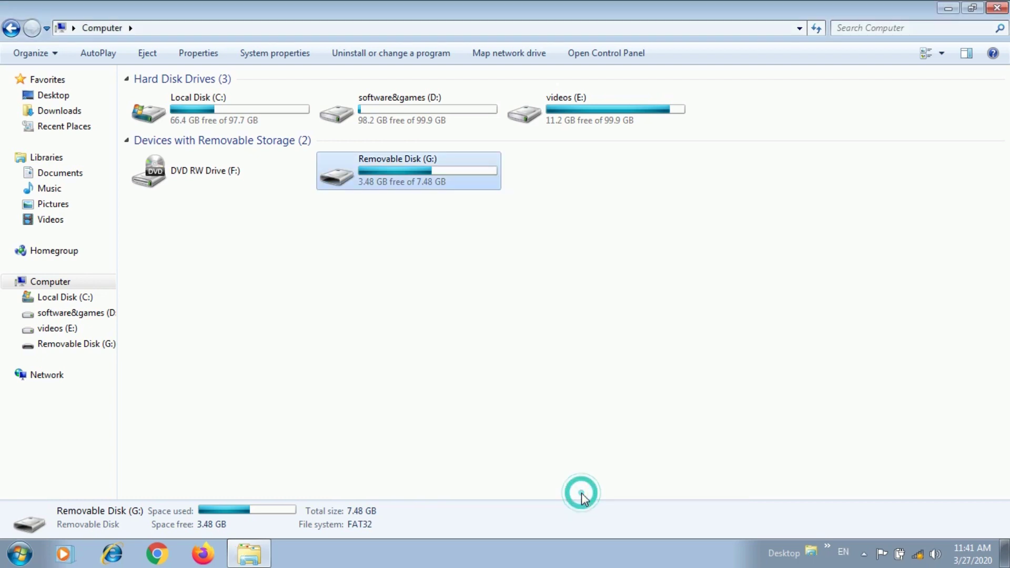
{"action": "key", "text": "alt"}
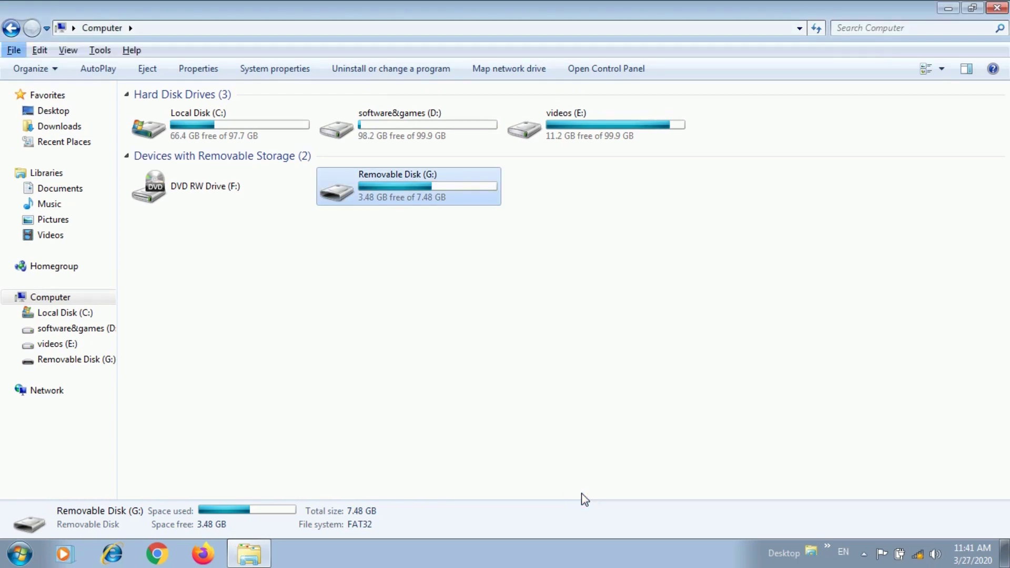
{"action": "key", "text": "alt"}
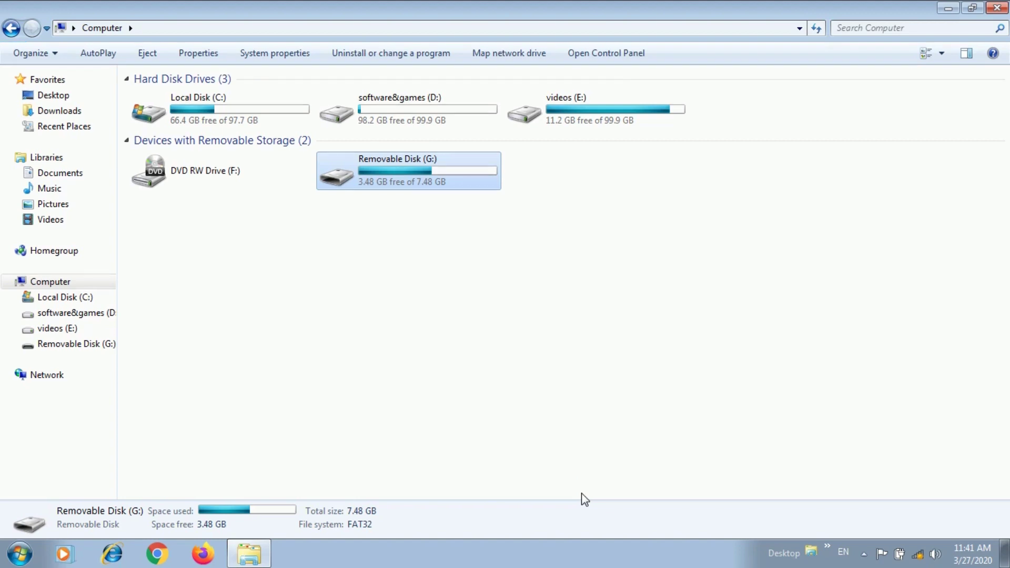
{"action": "key", "text": "alt"}
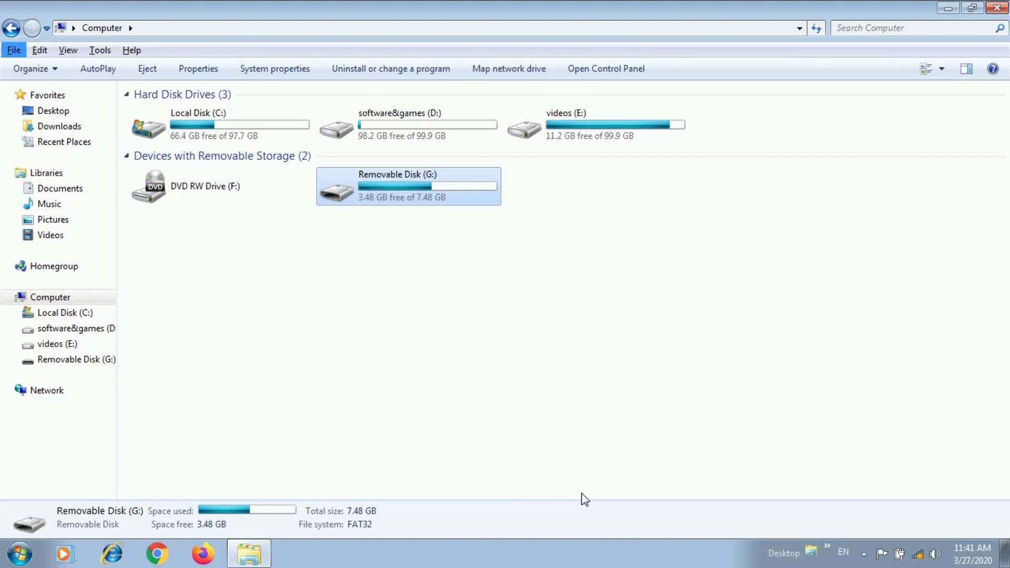
{"action": "key", "text": "alt"}
{"action": "key", "text": "alt"}
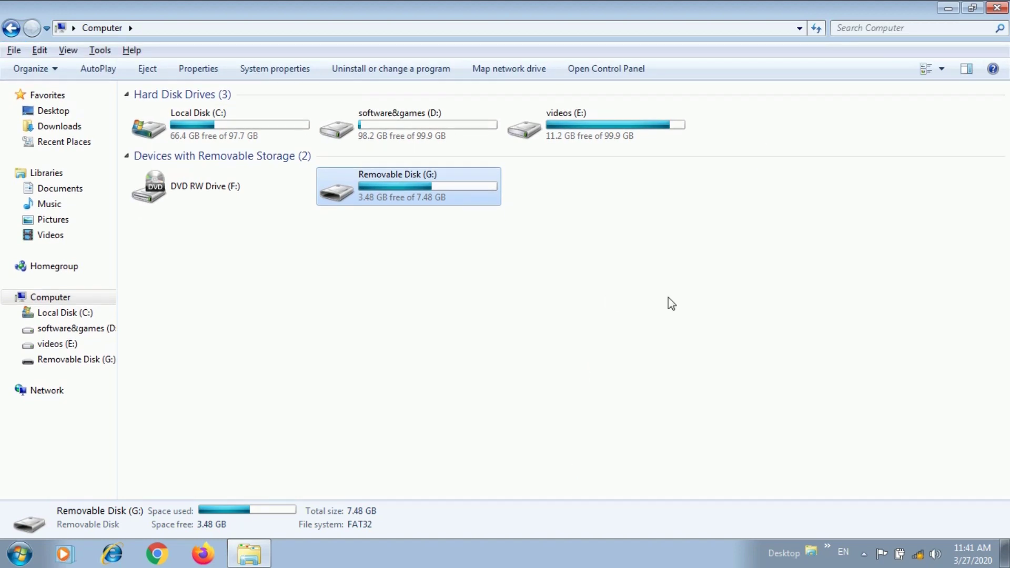
Close the Computer window and refresh the desktop.
{"action": "left_click", "coordinate": [597, 421]}
{"action": "left_click", "coordinate": [996, 7]}
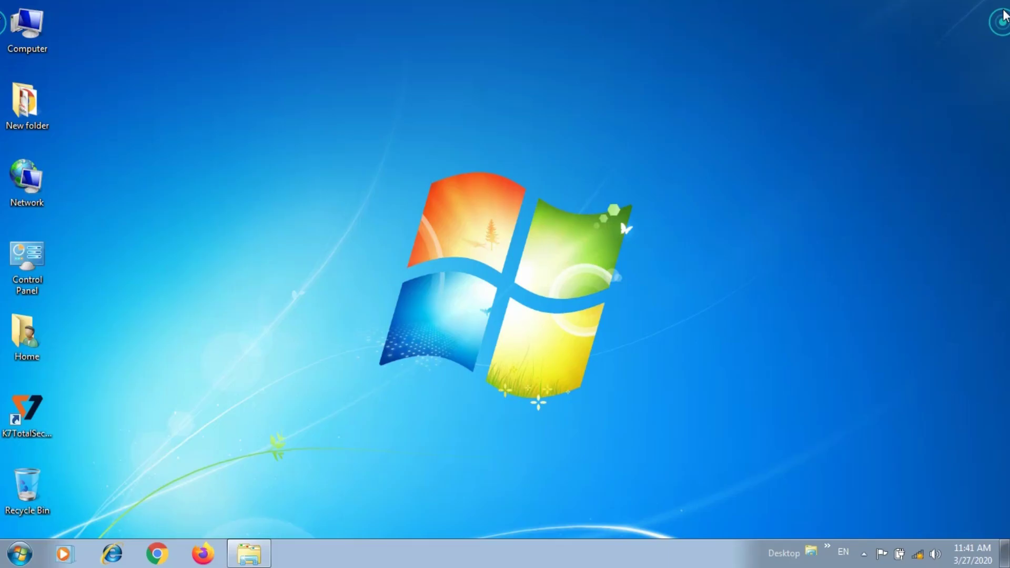
{"action": "right_click", "coordinate": [682, 118]}
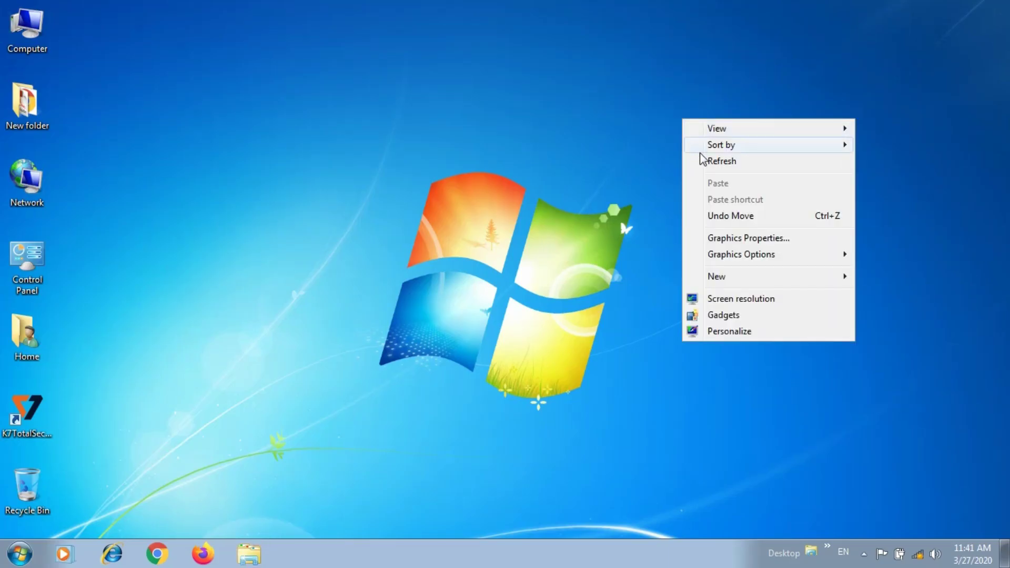
{"action": "left_click", "coordinate": [708, 160]}
Reopen Windows Explorer and view the drives under Computer to check the space on Removable Disk (G:).
{"action": "left_click", "coordinate": [249, 554]}
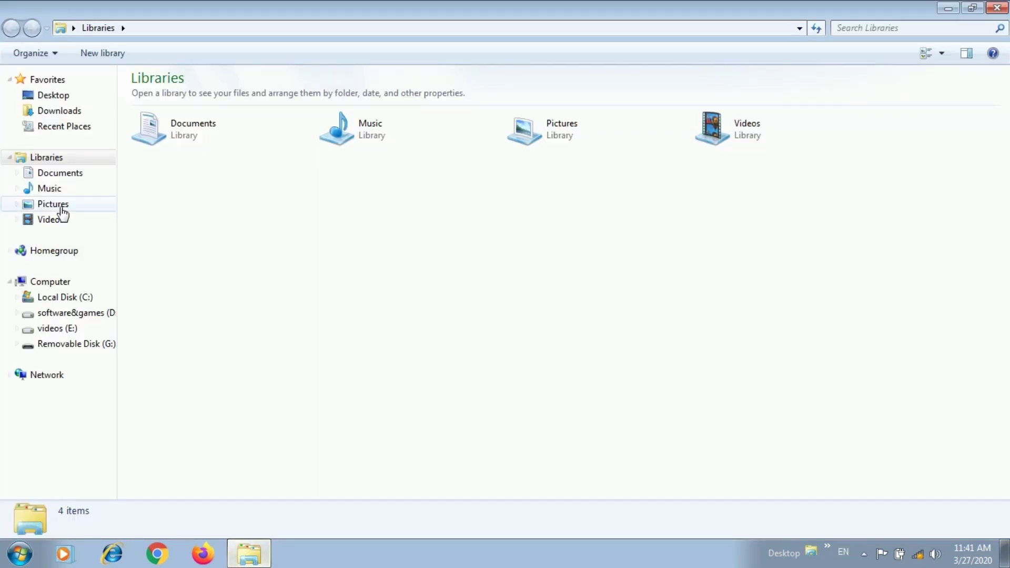
{"action": "left_click", "coordinate": [60, 283]}
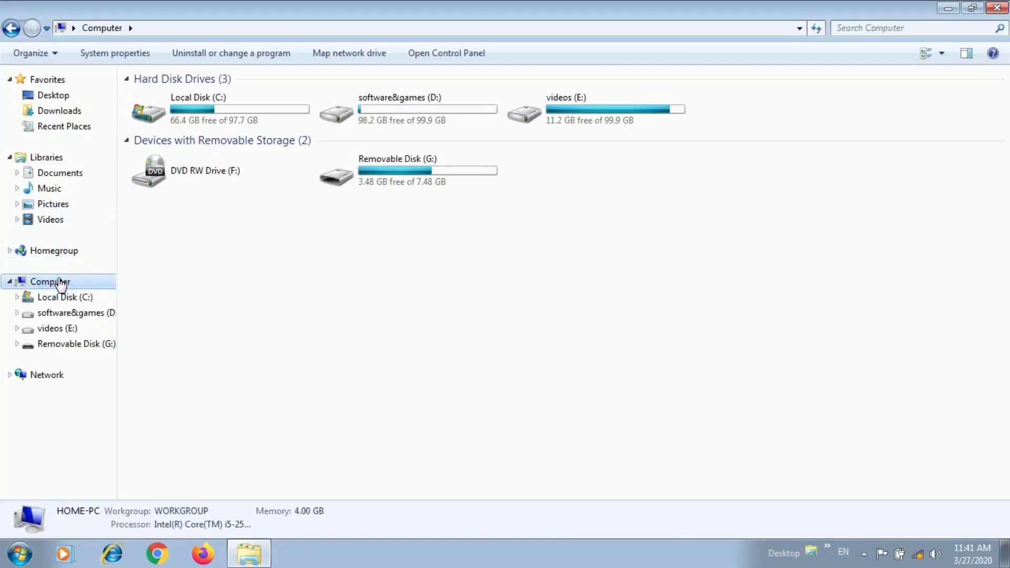
{"action": "left_click", "coordinate": [219, 311]}
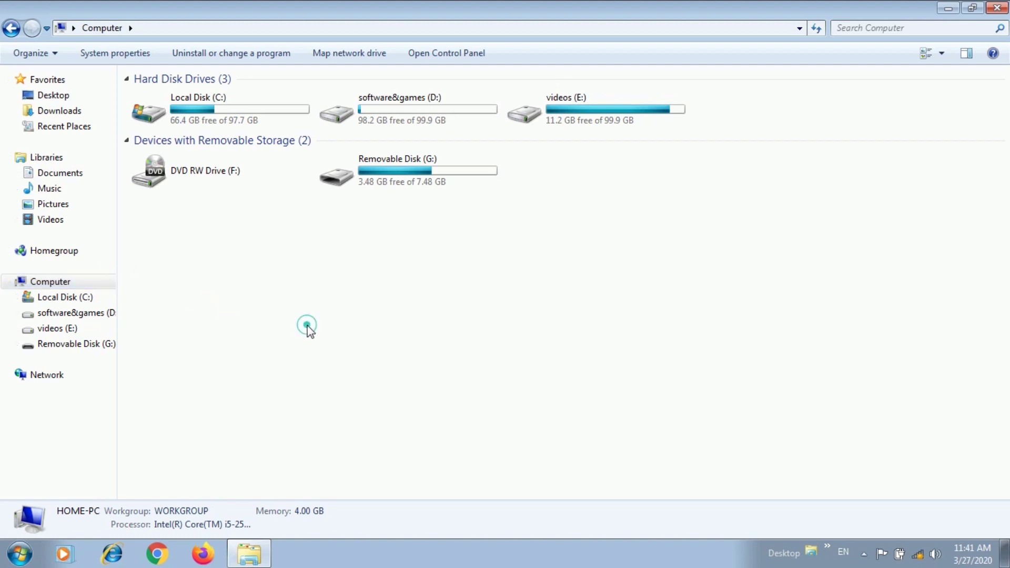
{"action": "key", "text": "alt"}
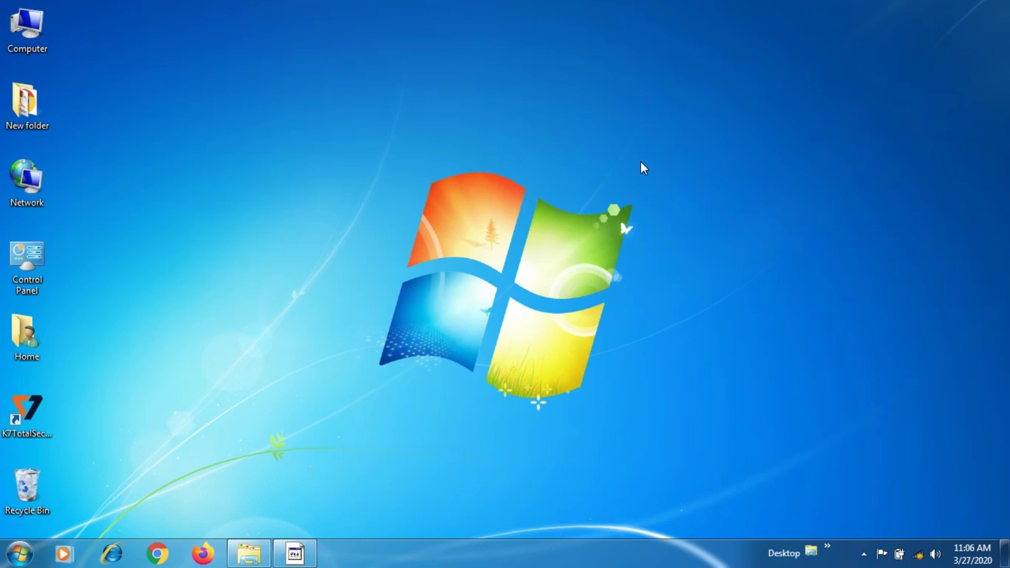